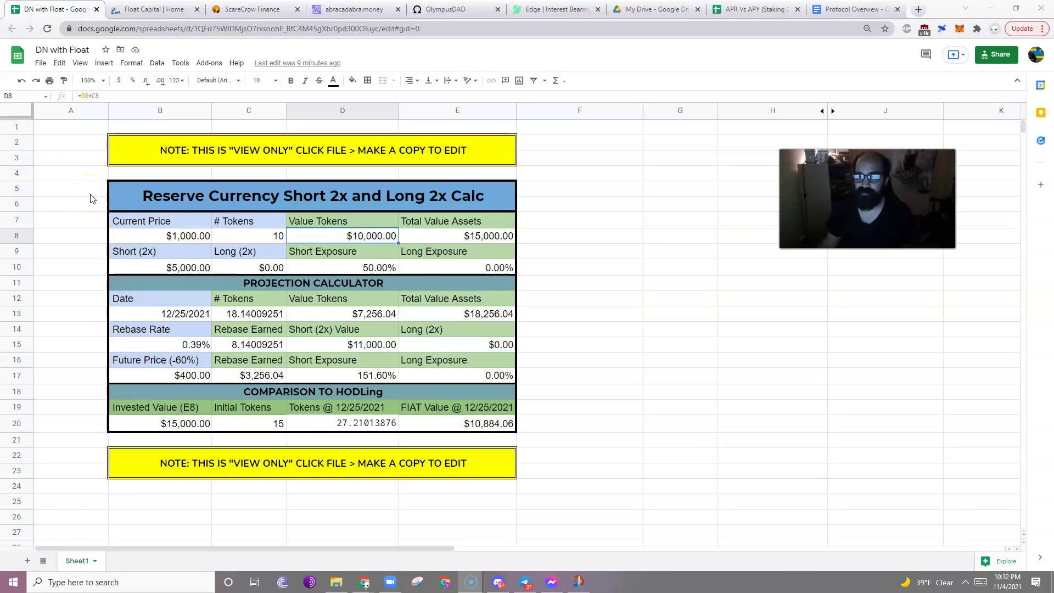
{"action": "left_click", "coordinate": [148, 10]}
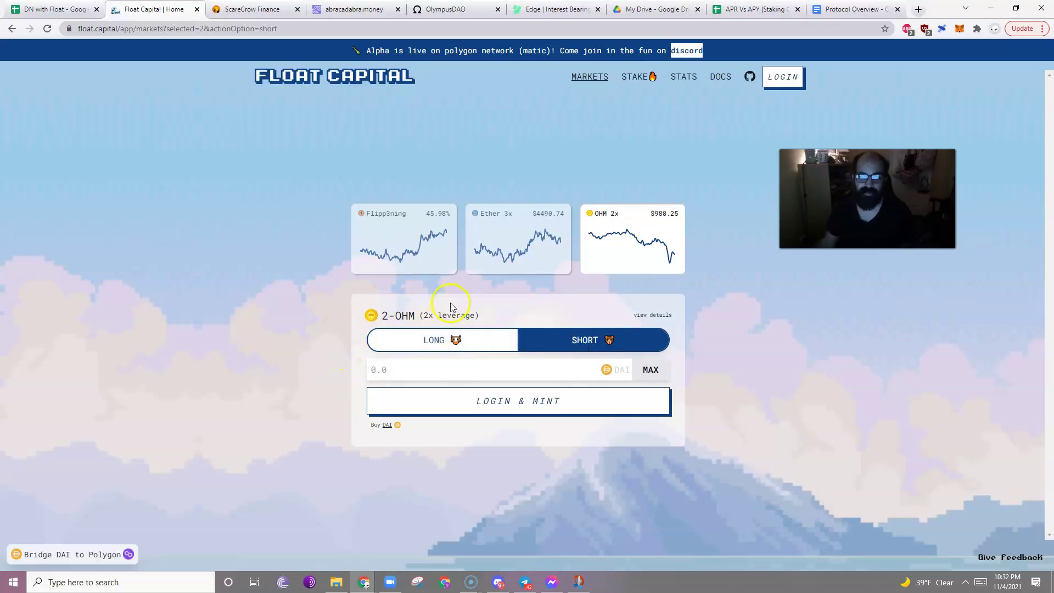
{"action": "left_click", "coordinate": [430, 339]}
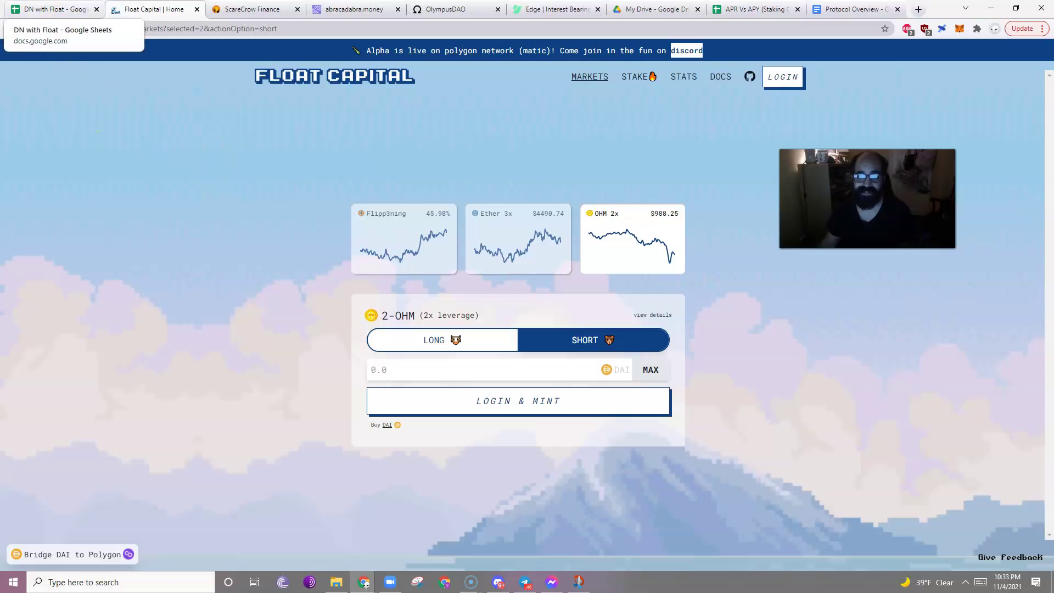
Return to the DN with Float calculator and check the starting price in B8
{"action": "left_click", "coordinate": [45, 8]}
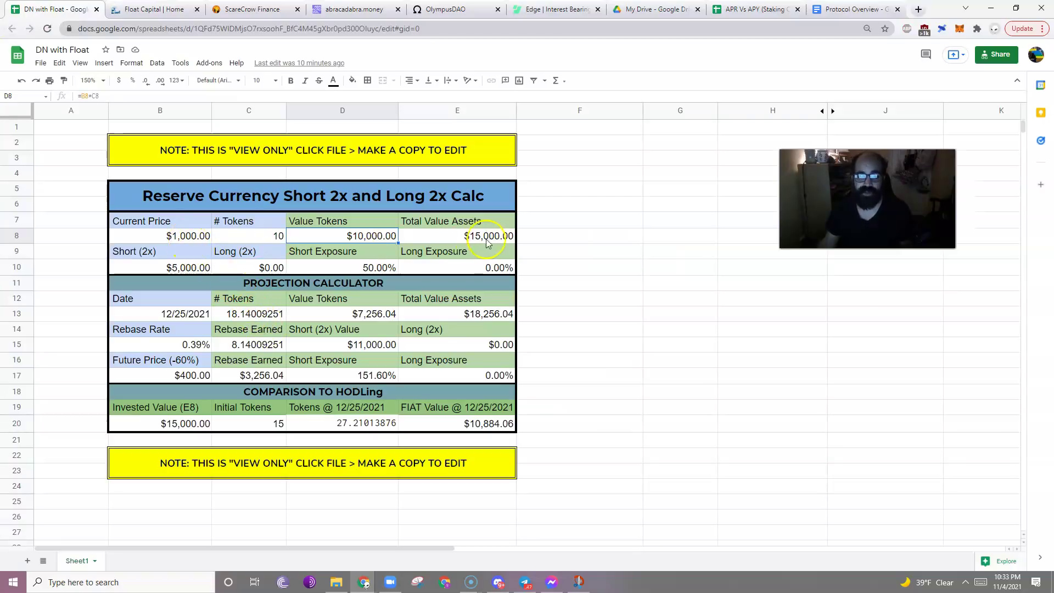
{"action": "left_click_drag", "start_coordinate": [491, 240], "coordinate": [181, 242]}
{"action": "left_click", "coordinate": [595, 262]}
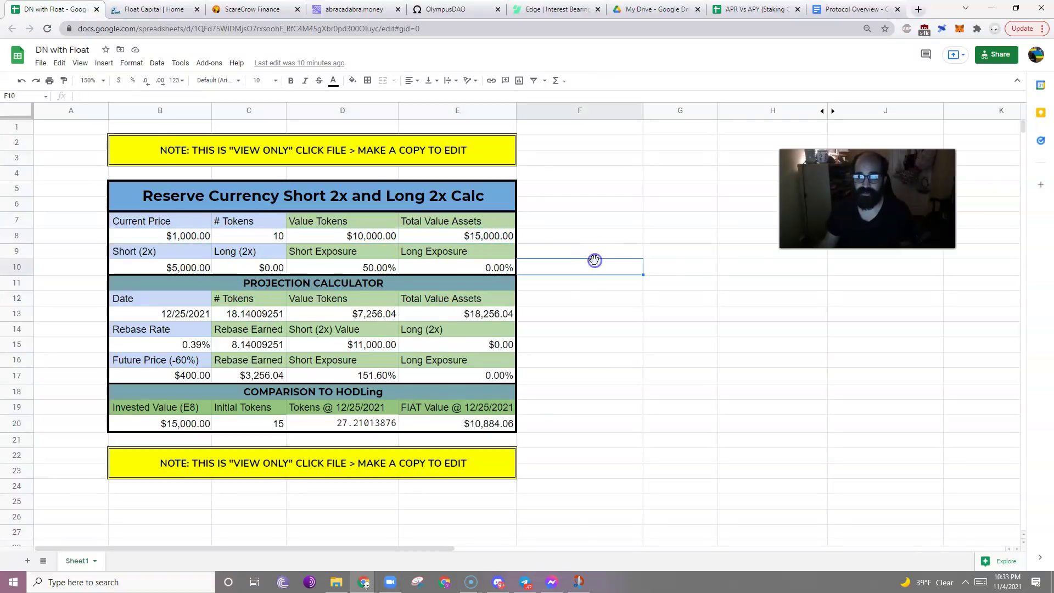
{"action": "left_click", "coordinate": [189, 239]}
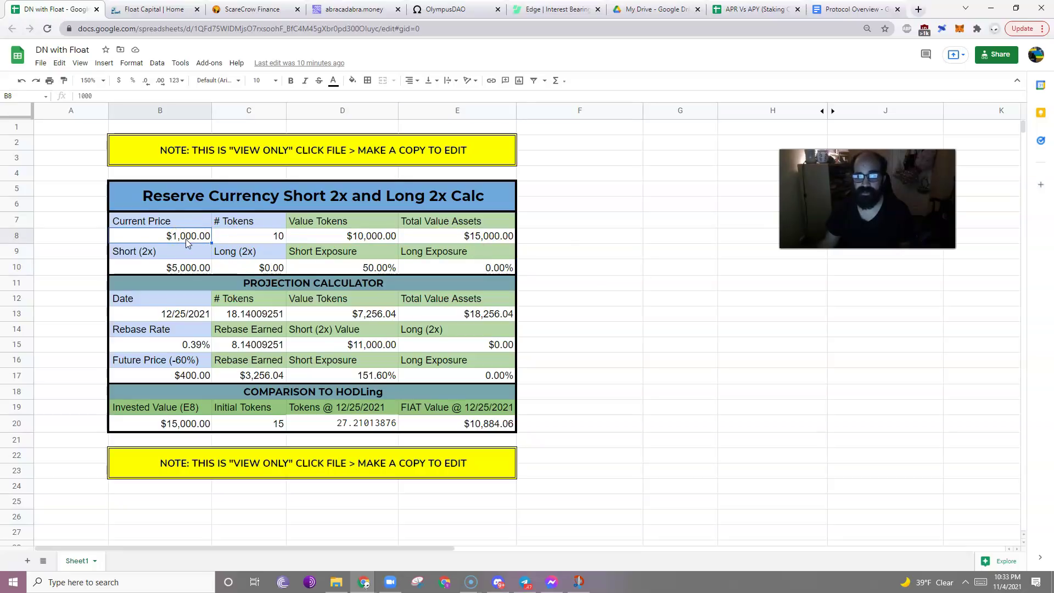
Change the projection date in B13 to 11/4/2021
{"action": "left_click", "coordinate": [182, 313]}
{"action": "type", "text": "11/4/2"}
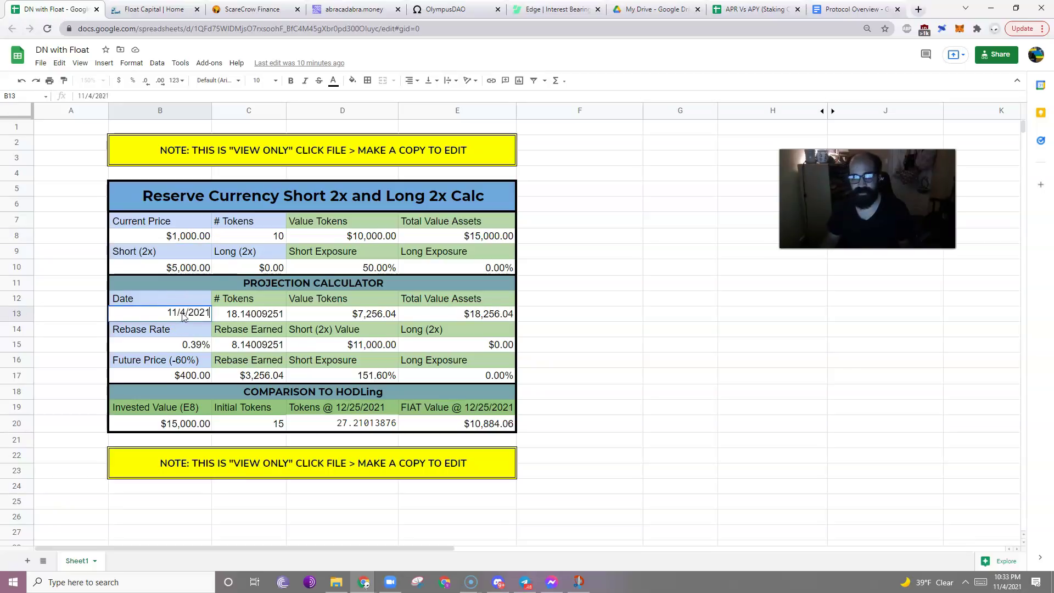
{"action": "type", "text": "021"}
{"action": "key", "text": "Return"}
Set the future price in B17 to $1,000
{"action": "left_click", "coordinate": [267, 430]}
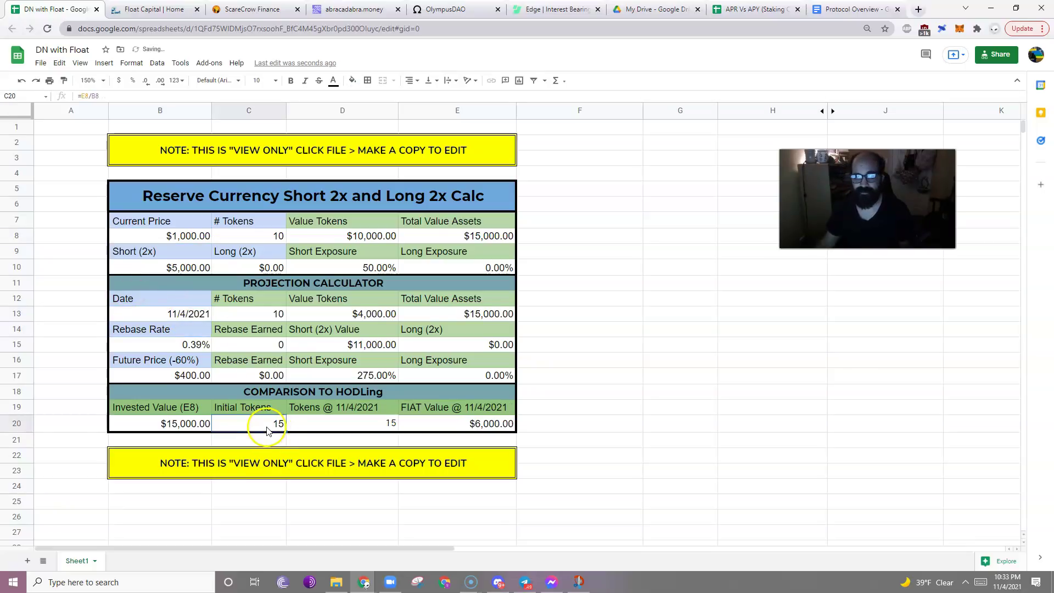
{"action": "left_click", "coordinate": [189, 375]}
{"action": "type", "text": "1,000"}
{"action": "key", "text": "Return"}
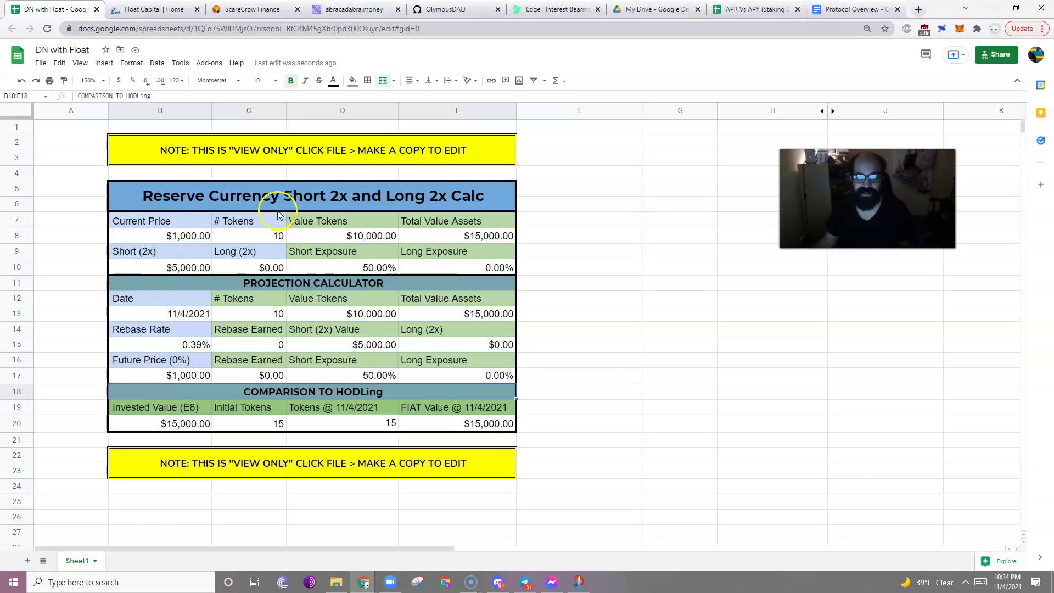
Enter 12/25/2021 as the projection date in B13 and $400 as the future price in B17
{"action": "left_click", "coordinate": [182, 317]}
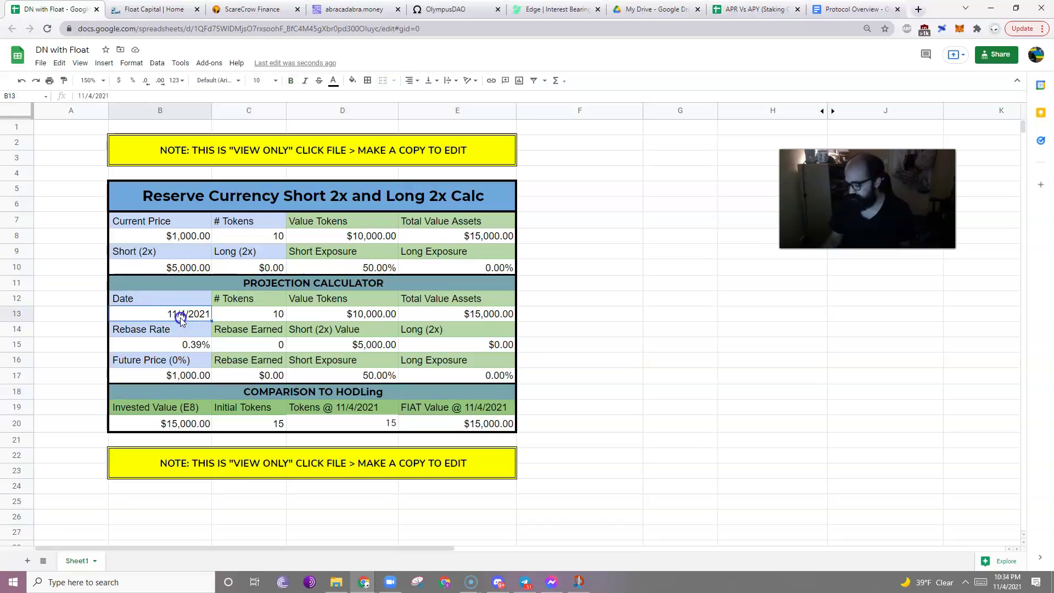
{"action": "type", "text": "12/25/2021"}
{"action": "key", "text": "Return"}
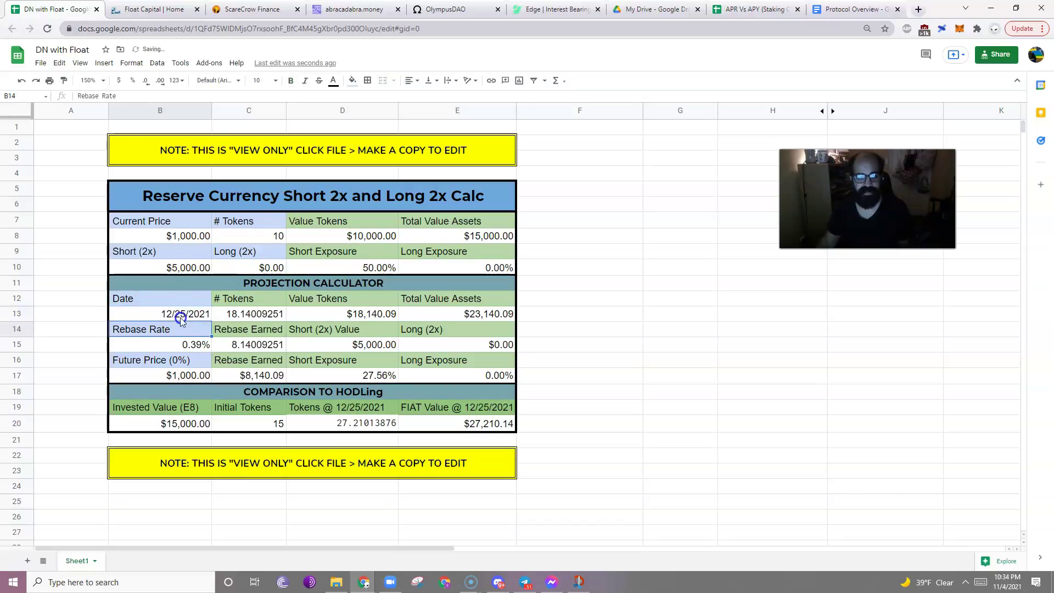
{"action": "left_click", "coordinate": [150, 373]}
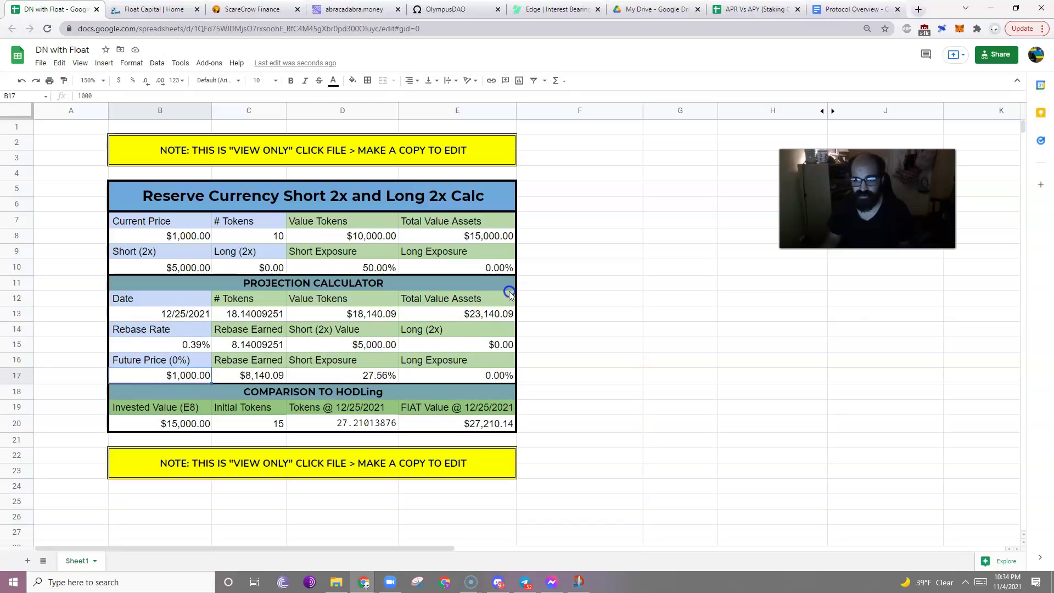
{"action": "type", "text": "4"}
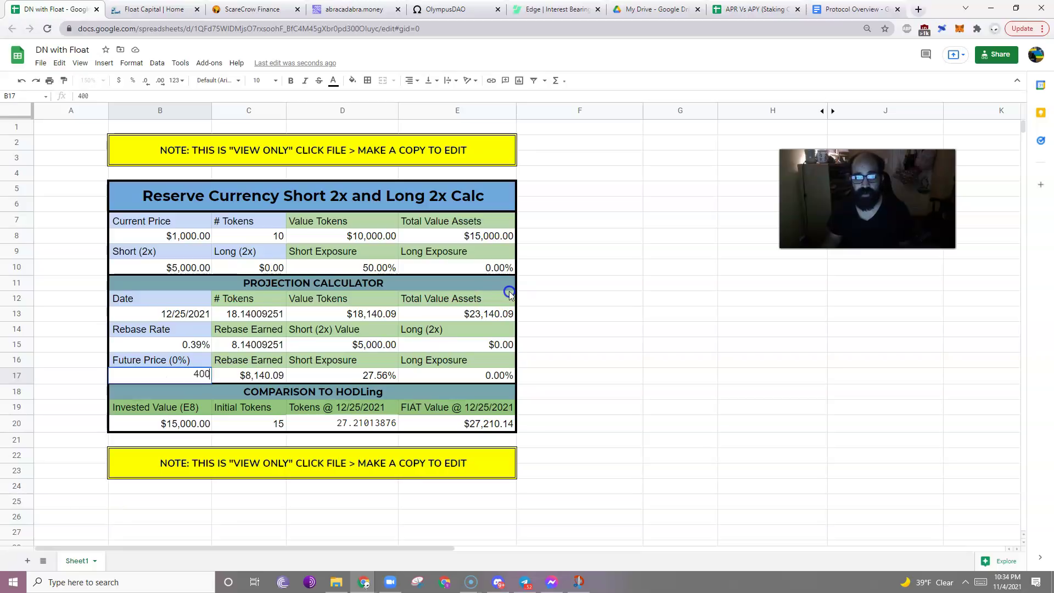
{"action": "type", "text": "00"}
{"action": "key", "text": "Return"}
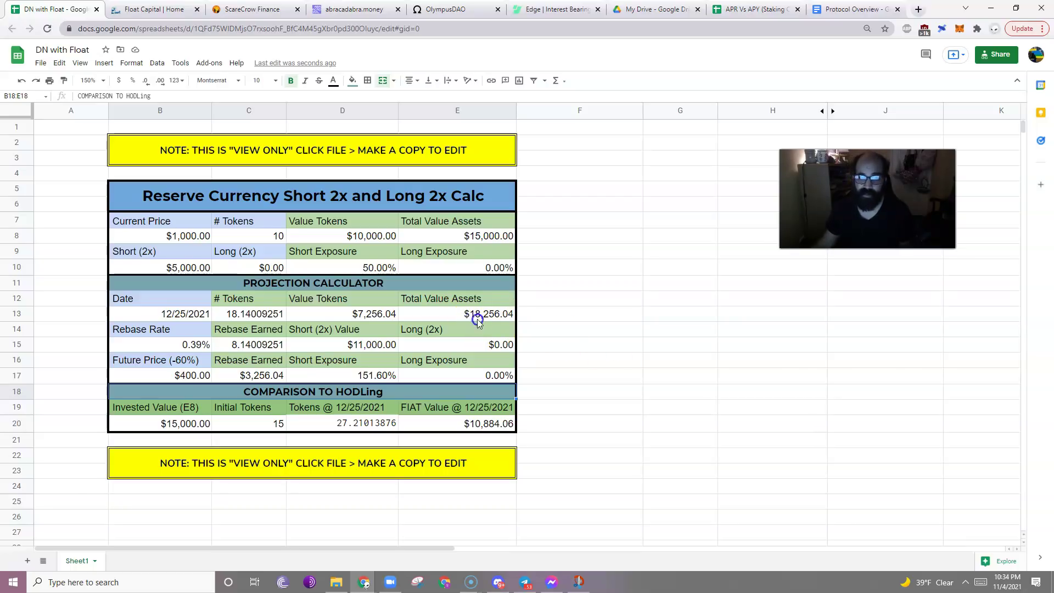
{"action": "left_click", "coordinate": [352, 311]}
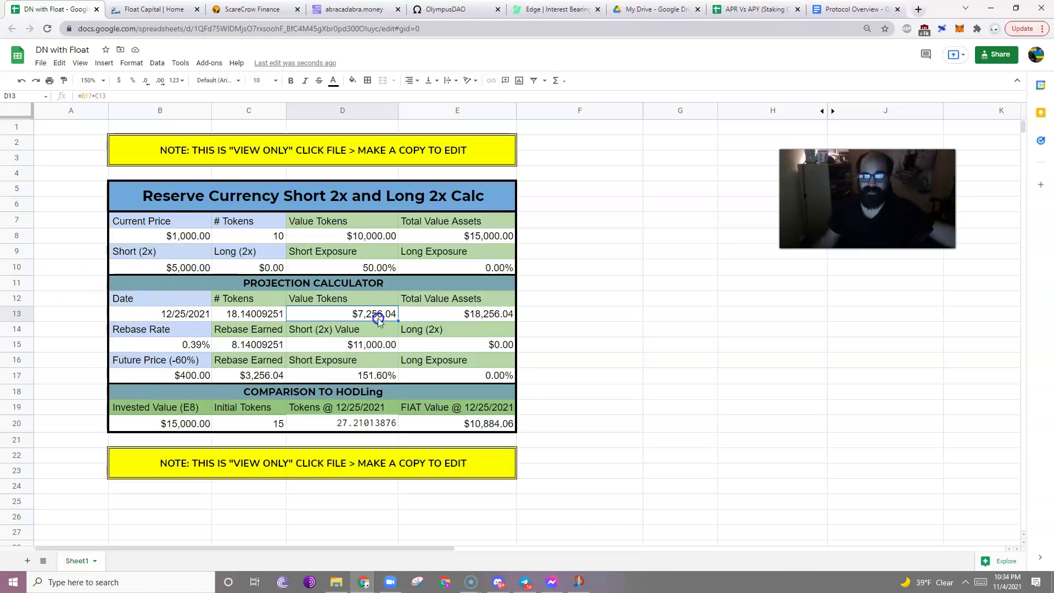
{"action": "left_click", "coordinate": [367, 345]}
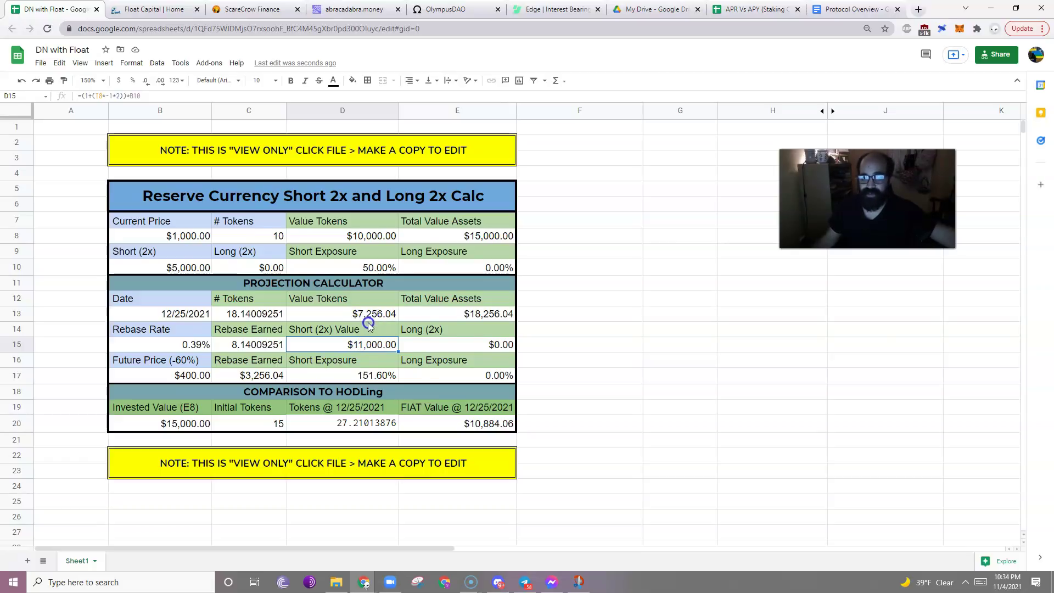
{"action": "left_click", "coordinate": [460, 317]}
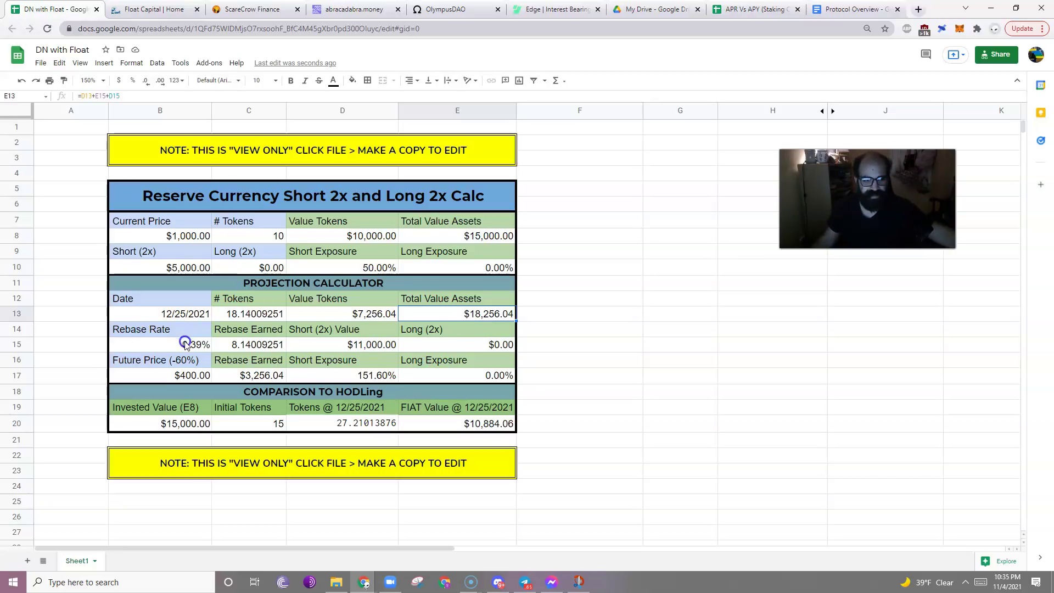
{"action": "left_click", "coordinate": [182, 319]}
{"action": "type", "text": "11"}
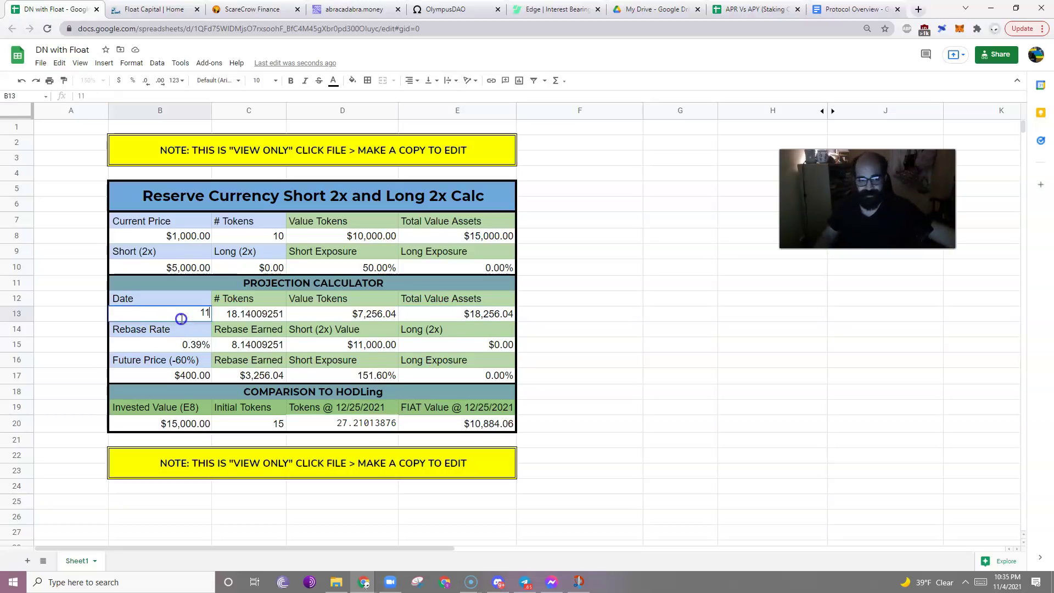
{"action": "type", "text": "/4/2021"}
{"action": "key", "text": "Return"}
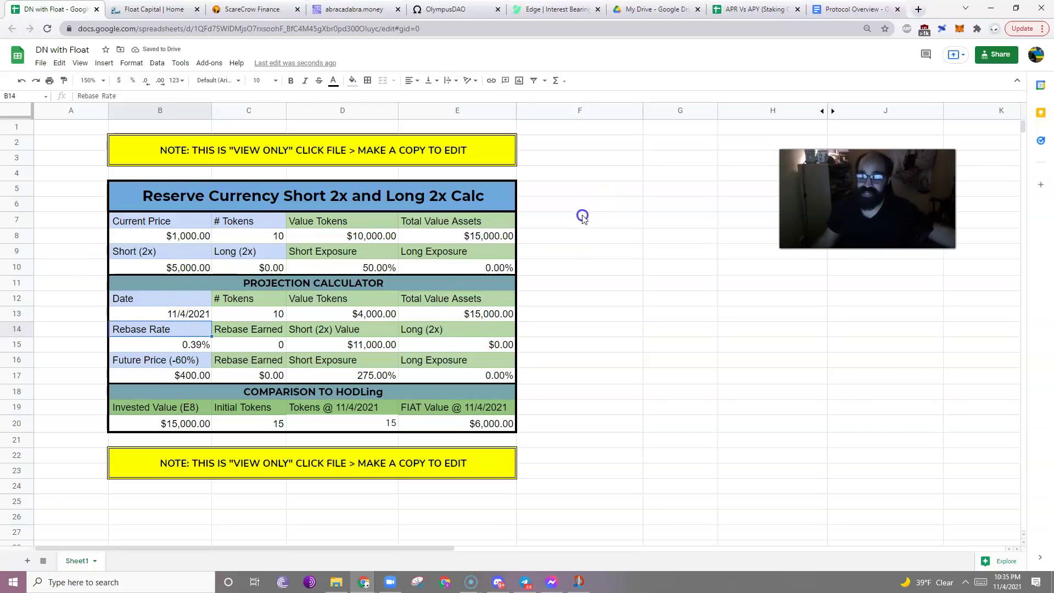
{"action": "left_click", "coordinate": [167, 378]}
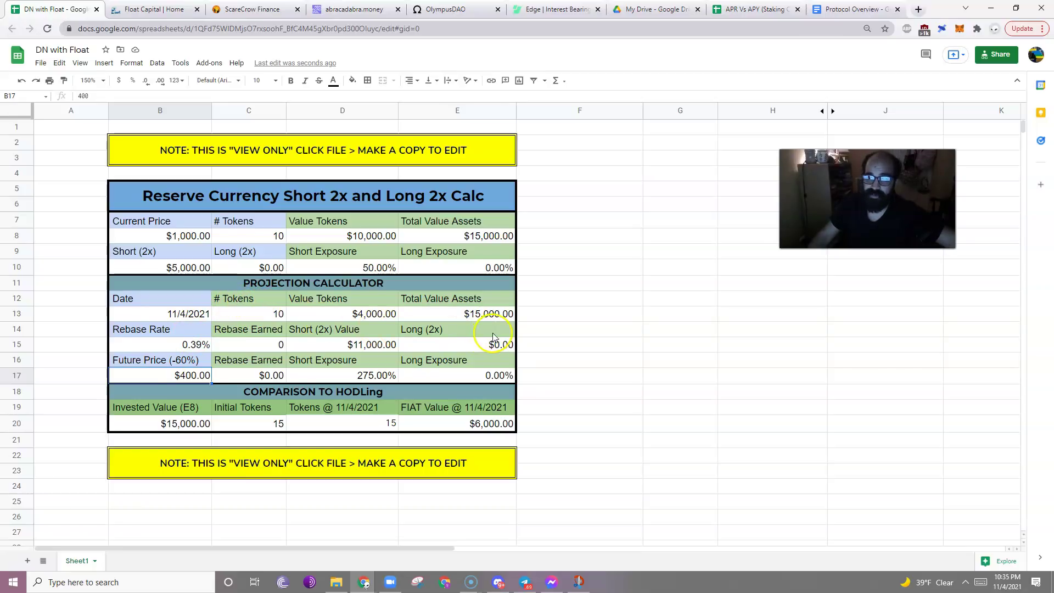
{"action": "left_click", "coordinate": [365, 317]}
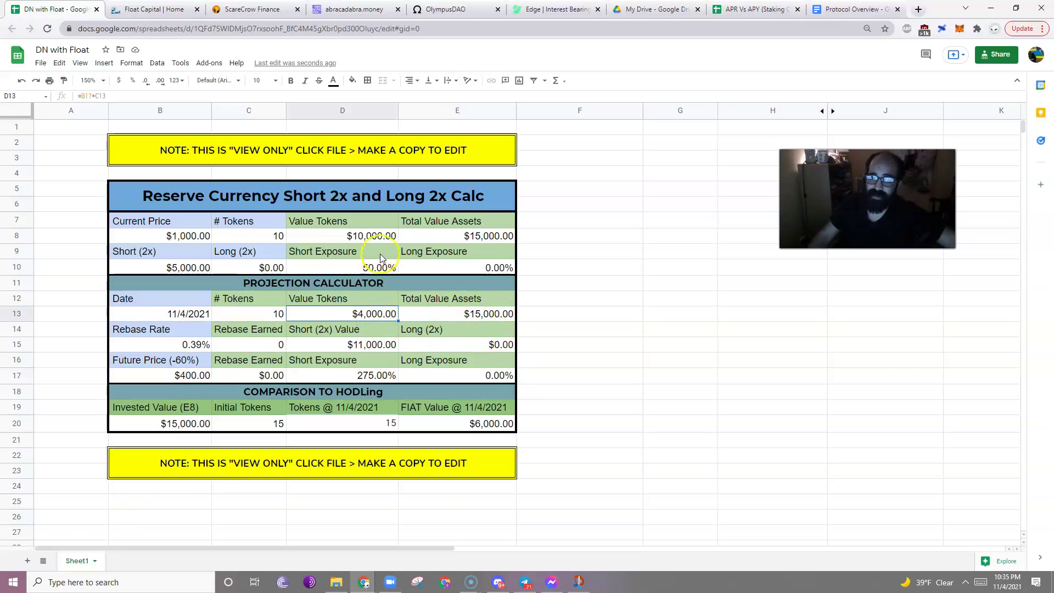
{"action": "left_click", "coordinate": [365, 347]}
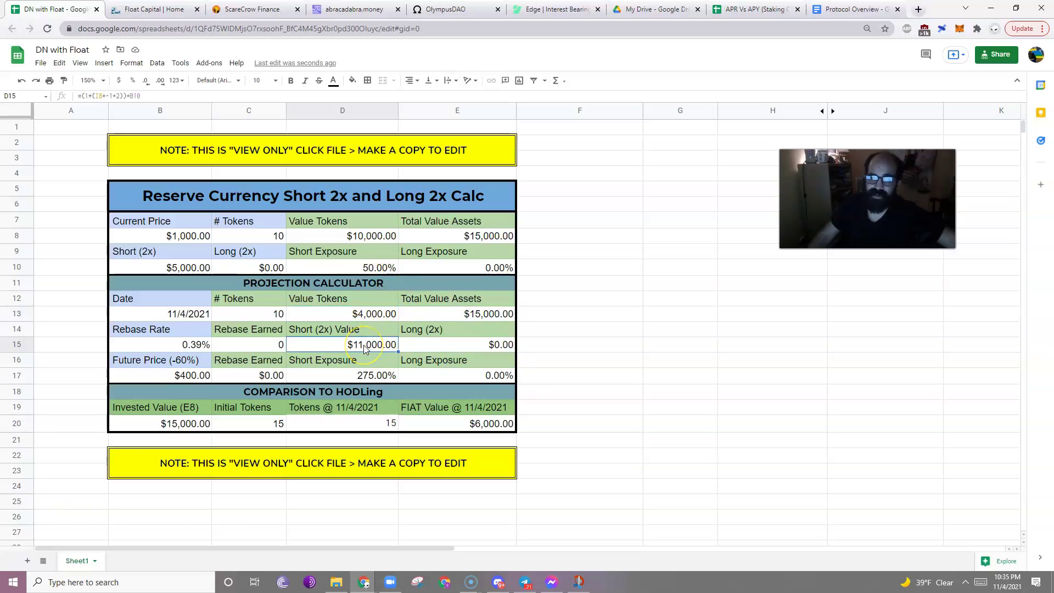
{"action": "left_click", "coordinate": [448, 319]}
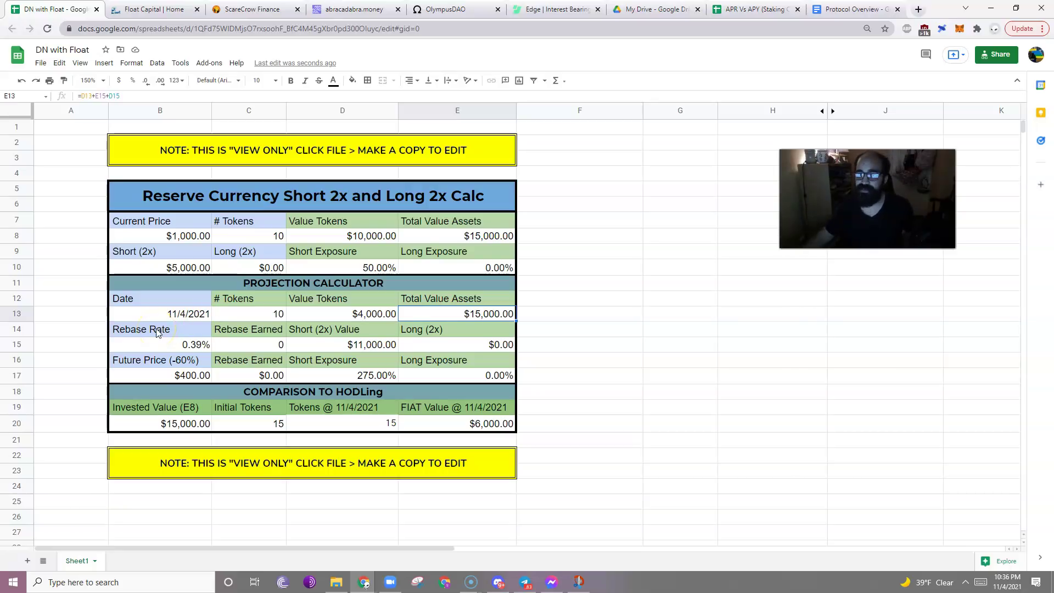
Set the projection date in B13 back to 12/25/2021
{"action": "left_click", "coordinate": [183, 316]}
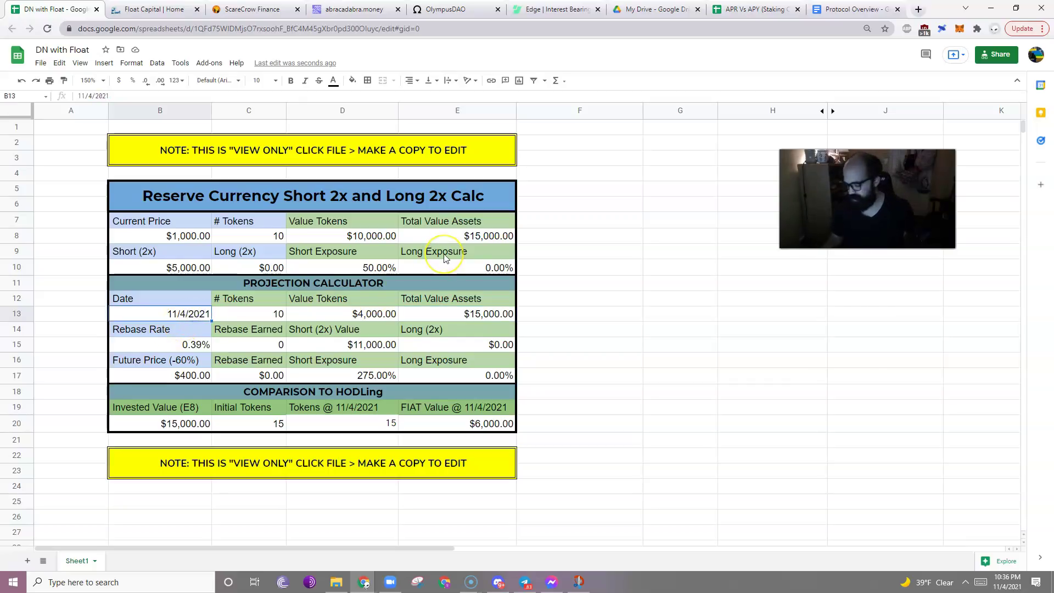
{"action": "type", "text": "12/25/2021"}
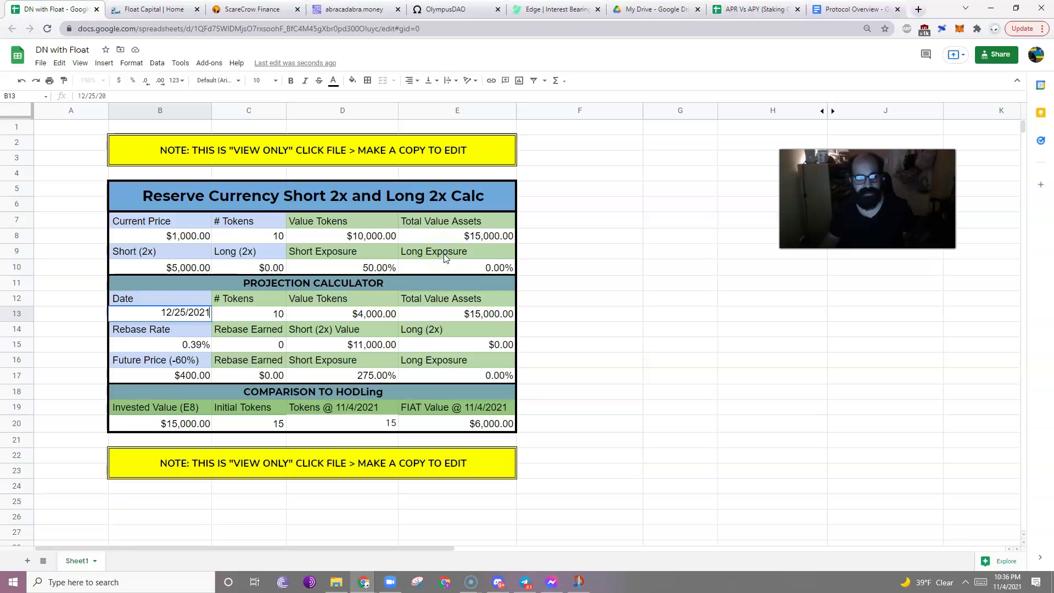
{"action": "key", "text": "Return"}
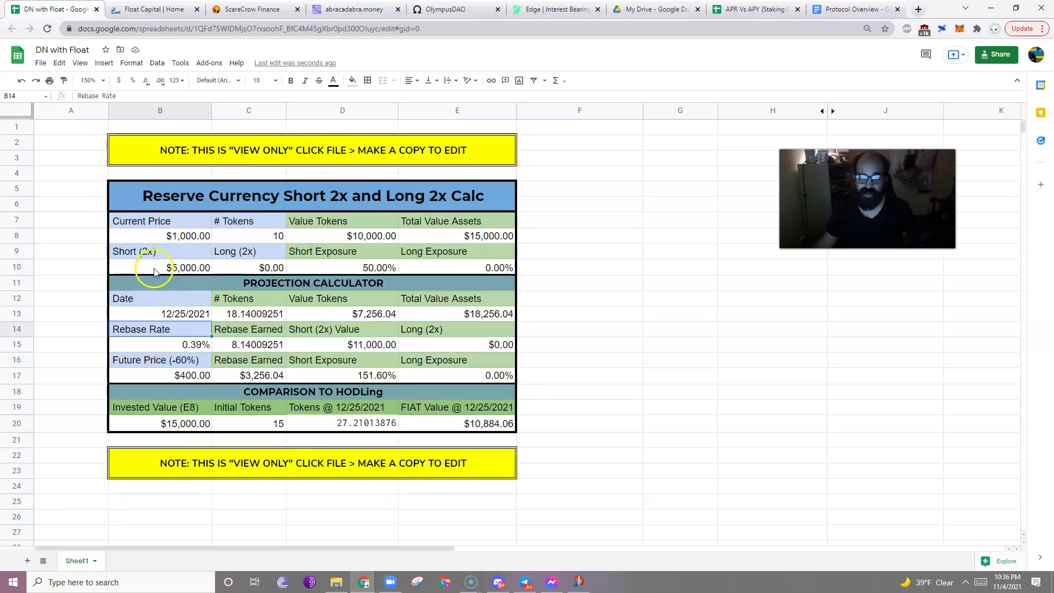
Review the HODL tokens and HODL fiat value formulas in row 20
{"action": "left_click", "coordinate": [469, 425]}
{"action": "left_click", "coordinate": [353, 431]}
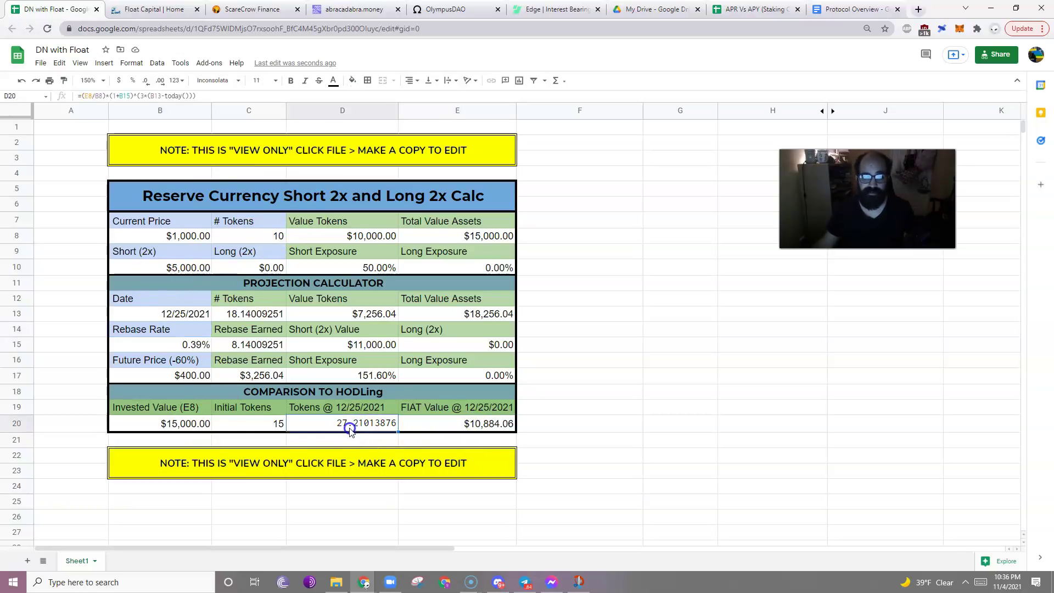
{"action": "left_click", "coordinate": [464, 424]}
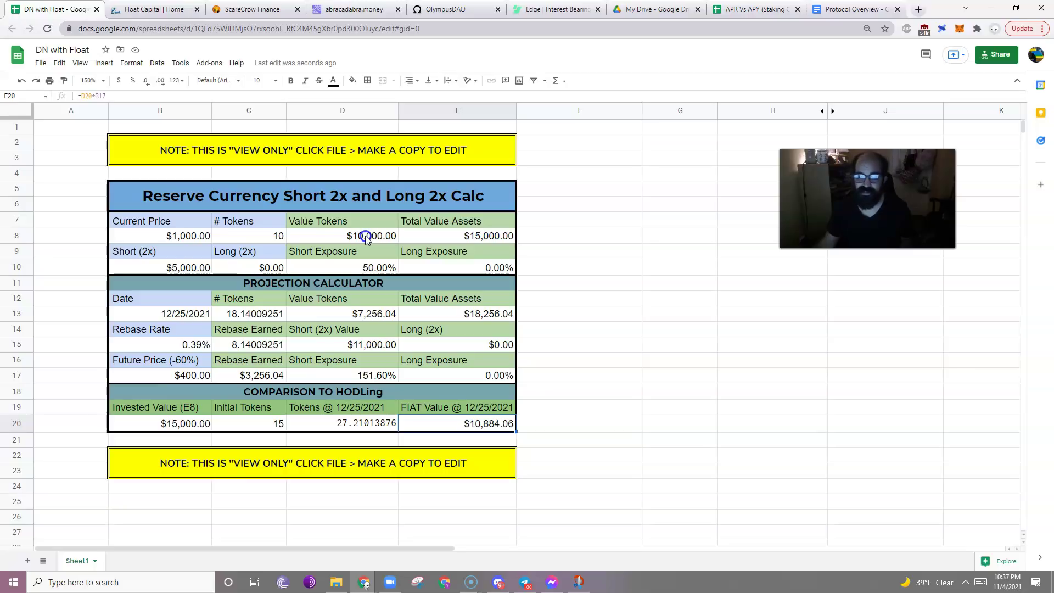
Try an $800 future price and review the HODL value and Total Value Assets formulas
{"action": "left_click", "coordinate": [189, 376]}
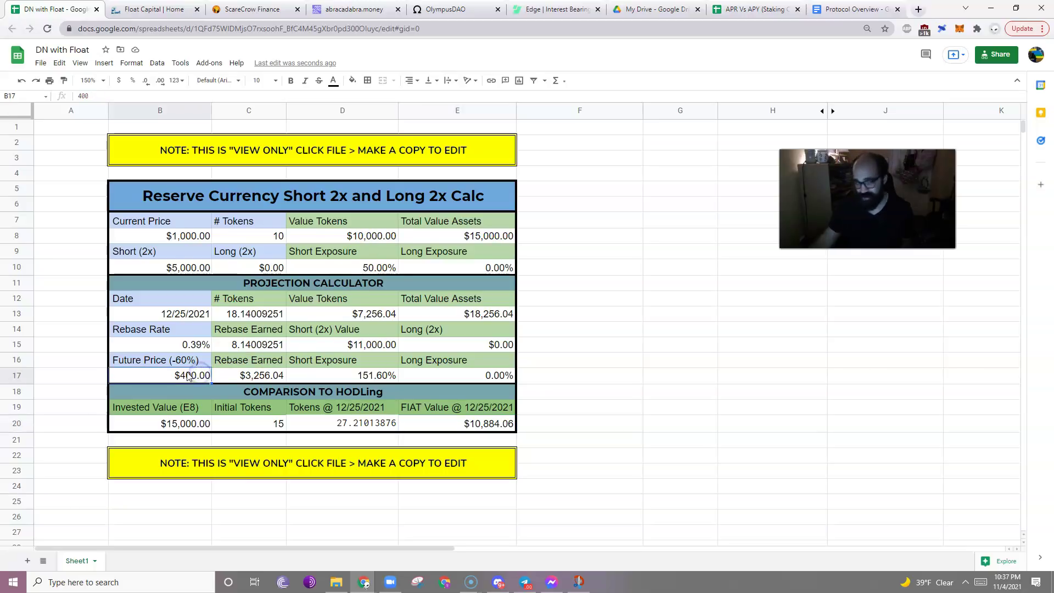
{"action": "type", "text": "800"}
{"action": "key", "text": "Return"}
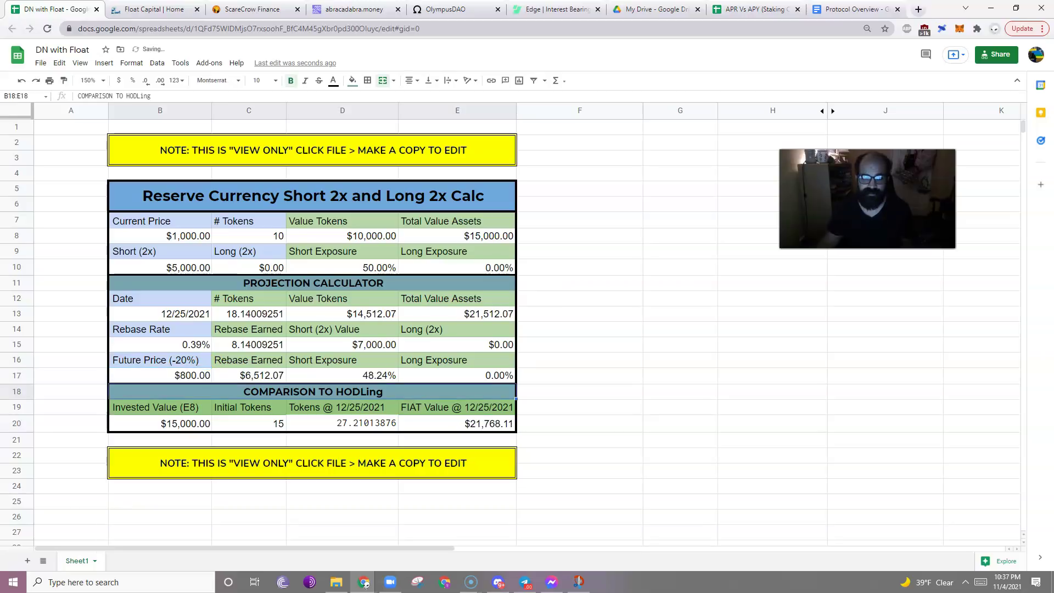
{"action": "left_click", "coordinate": [492, 426]}
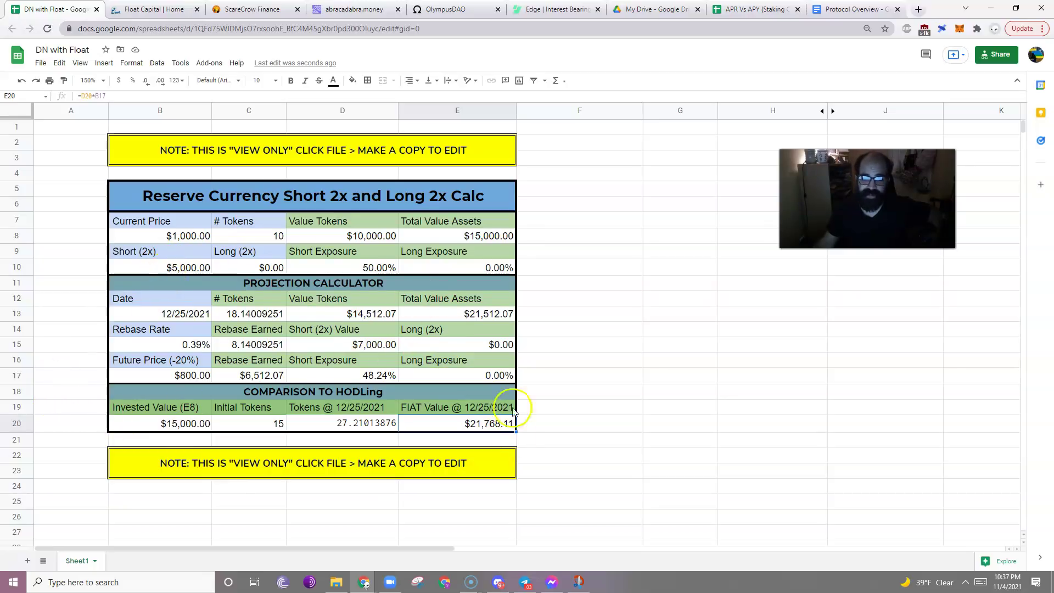
{"action": "left_click", "coordinate": [475, 318]}
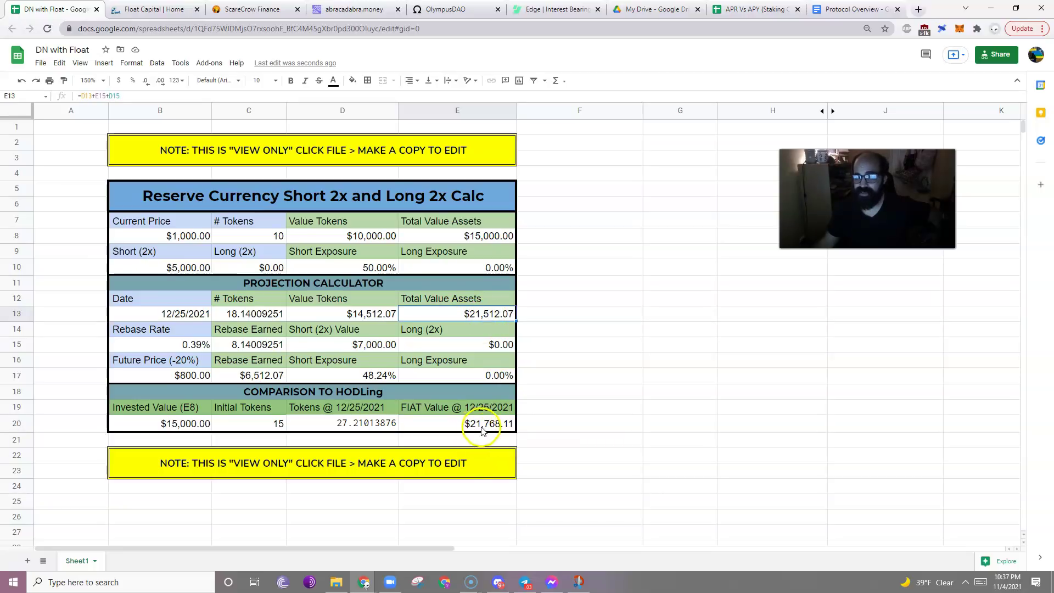
Change the future price in B17 to $750
{"action": "left_click", "coordinate": [189, 378]}
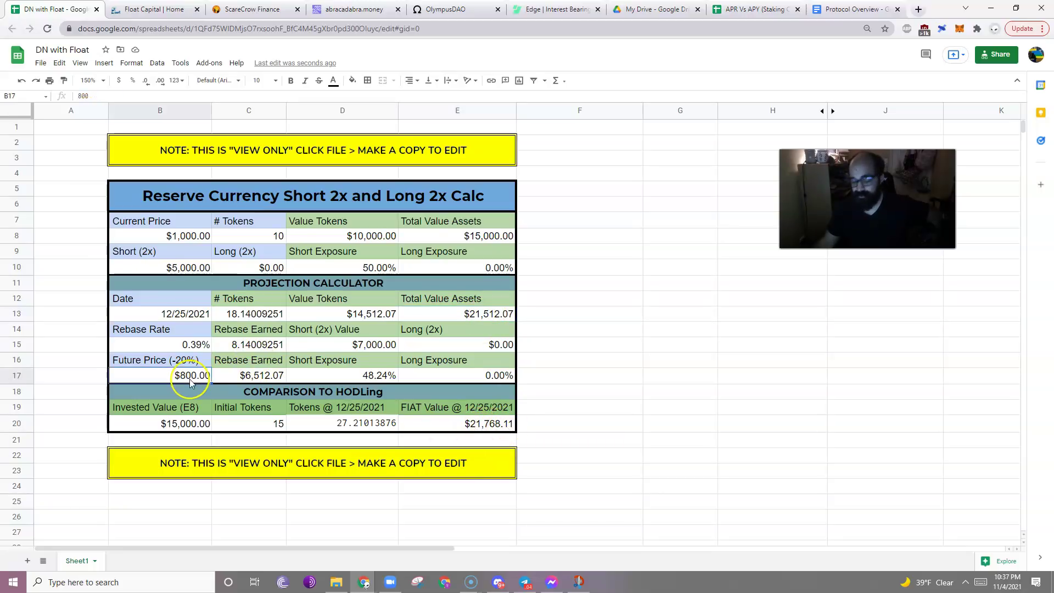
{"action": "type", "text": "7550"}
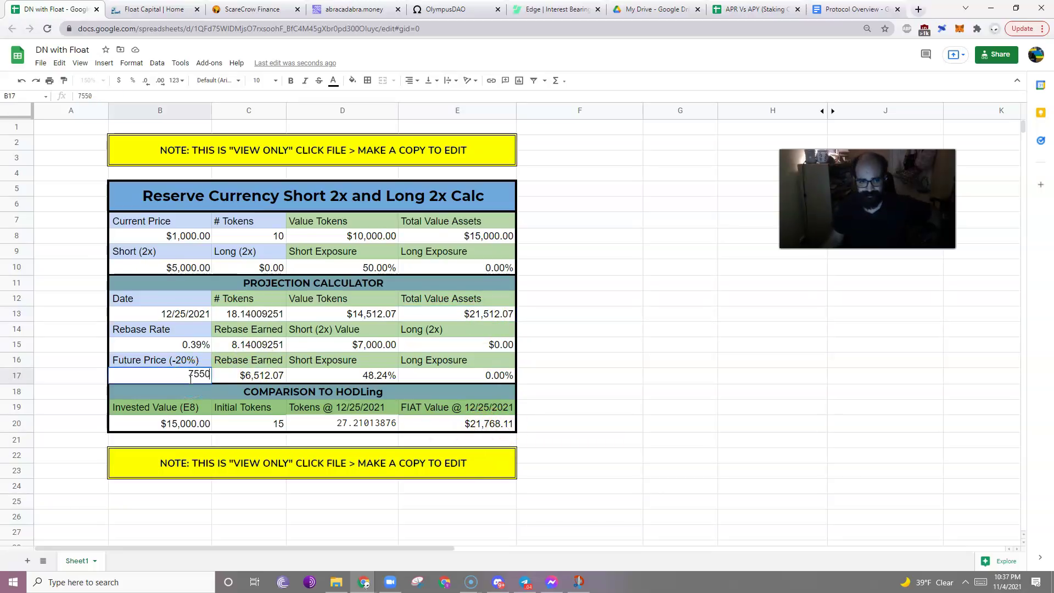
{"action": "key", "text": "Return"}
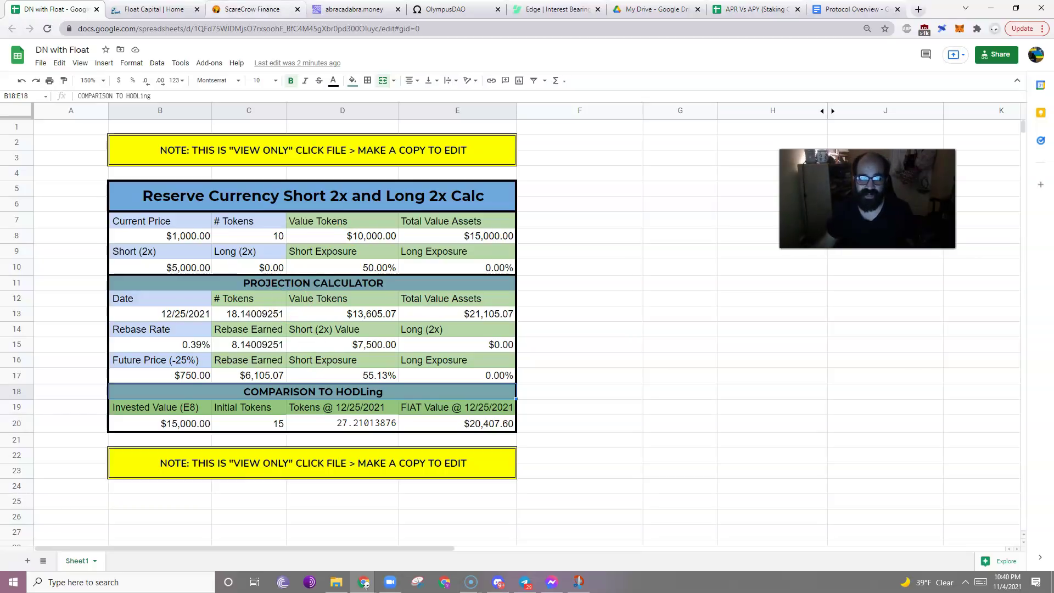
Switch to the Float Capital browser tab showing the 2-OHM short market
{"action": "left_click", "coordinate": [144, 7]}
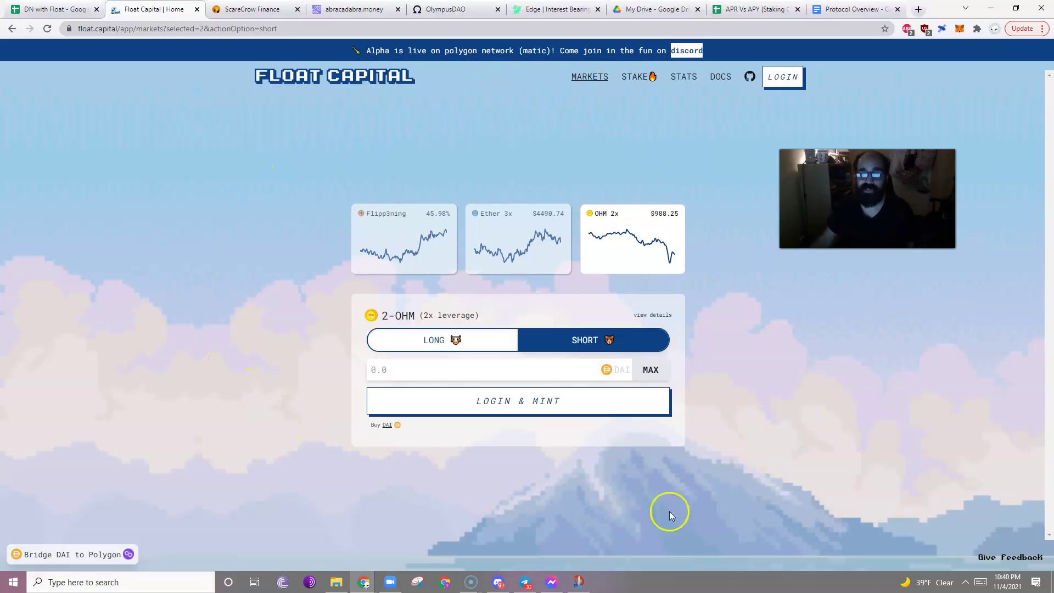
{"action": "left_click_drag", "start_coordinate": [868, 209], "coordinate": [915, 166]}
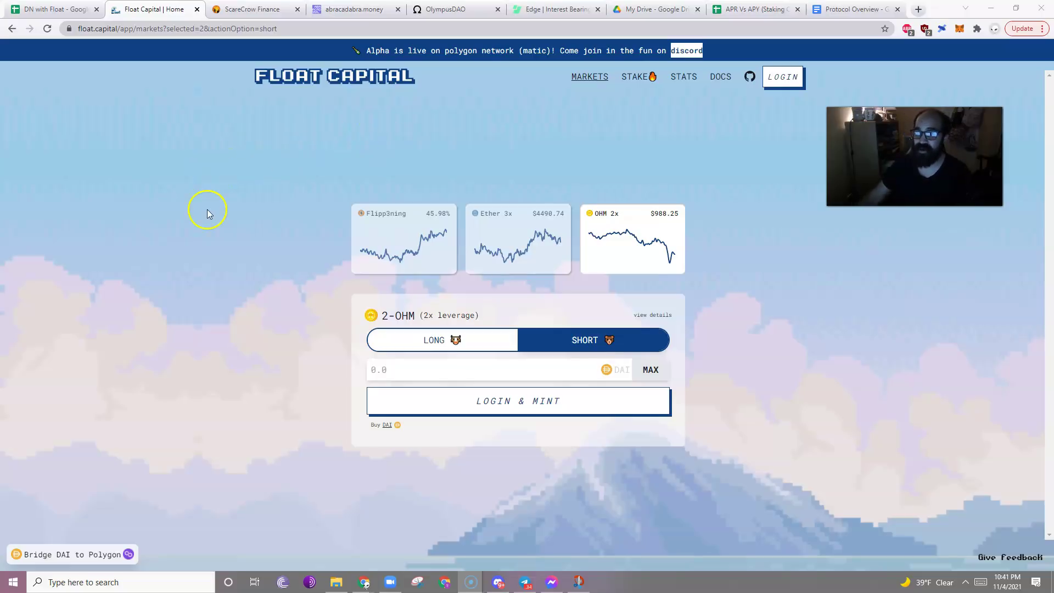
Switch back to the DN with Float spreadsheet tab showing the $750 scenario
{"action": "left_click", "coordinate": [55, 10]}
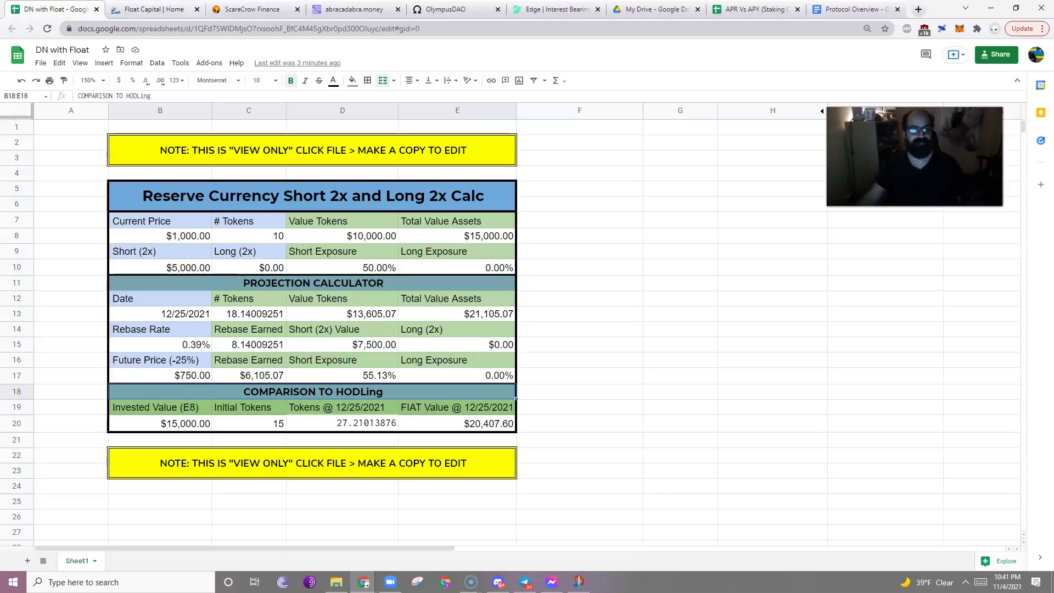
{"action": "left_click", "coordinate": [251, 9]}
{"action": "left_click", "coordinate": [55, 9]}
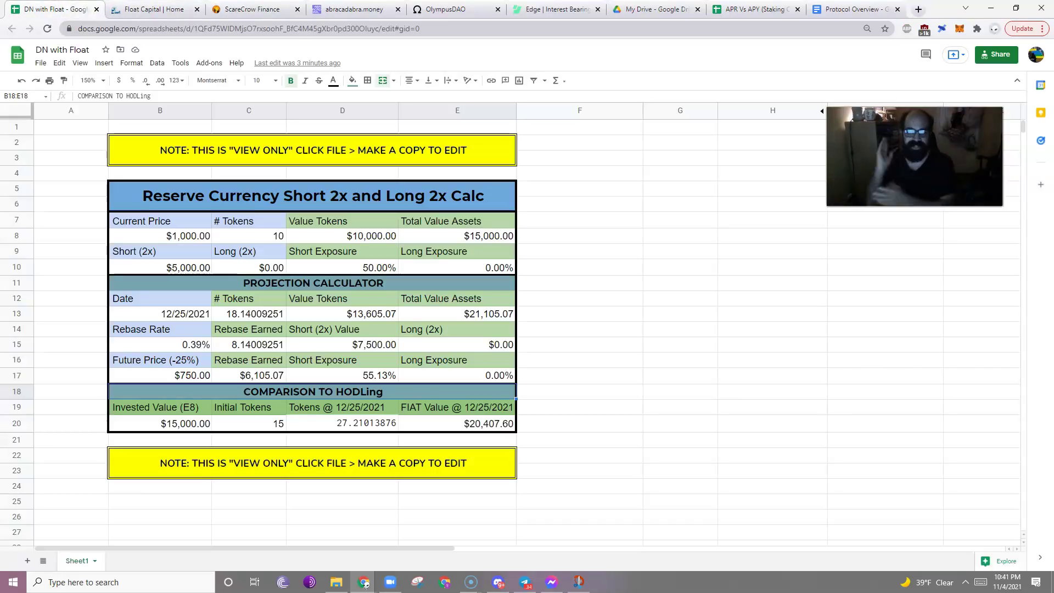